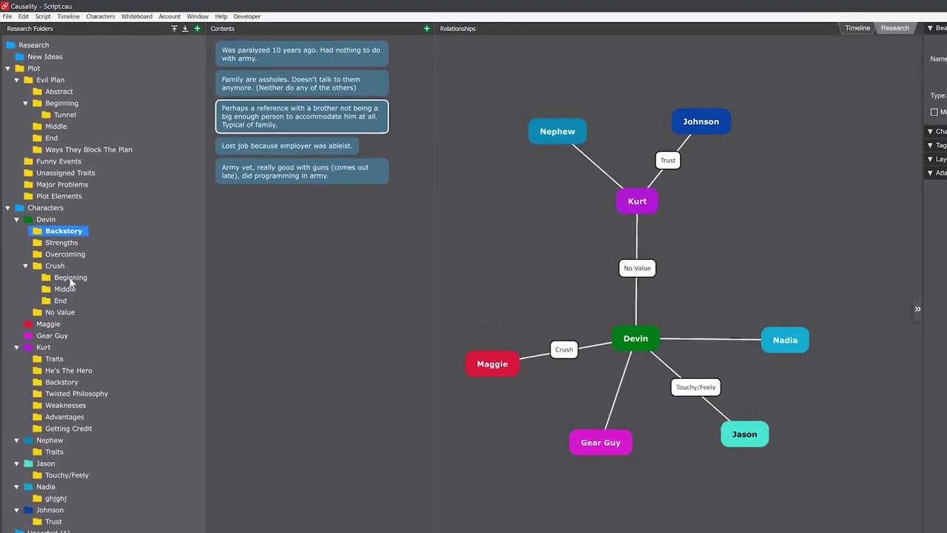
- View the Beginning folder inside Devin's Crush folder, and show the Research area in full screen
click(67, 267)
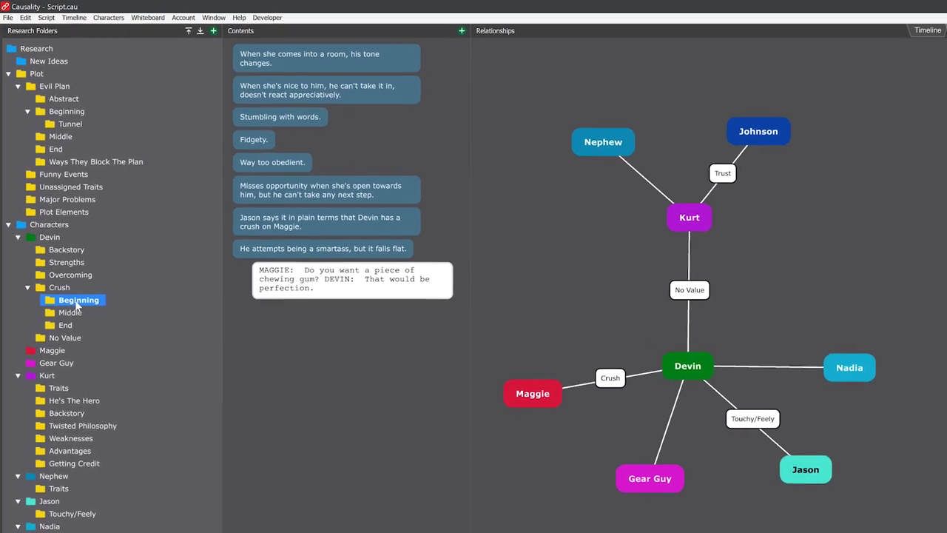
click(316, 259)
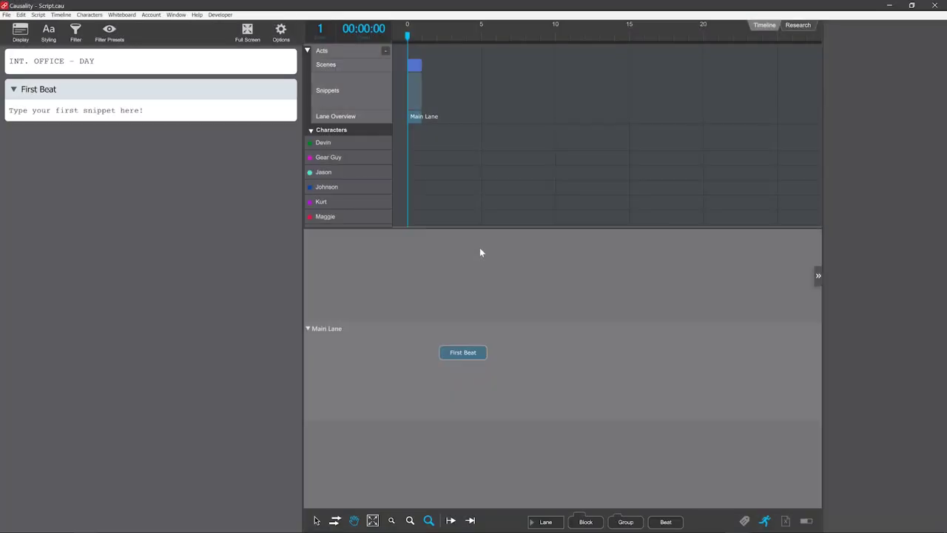
click(795, 28)
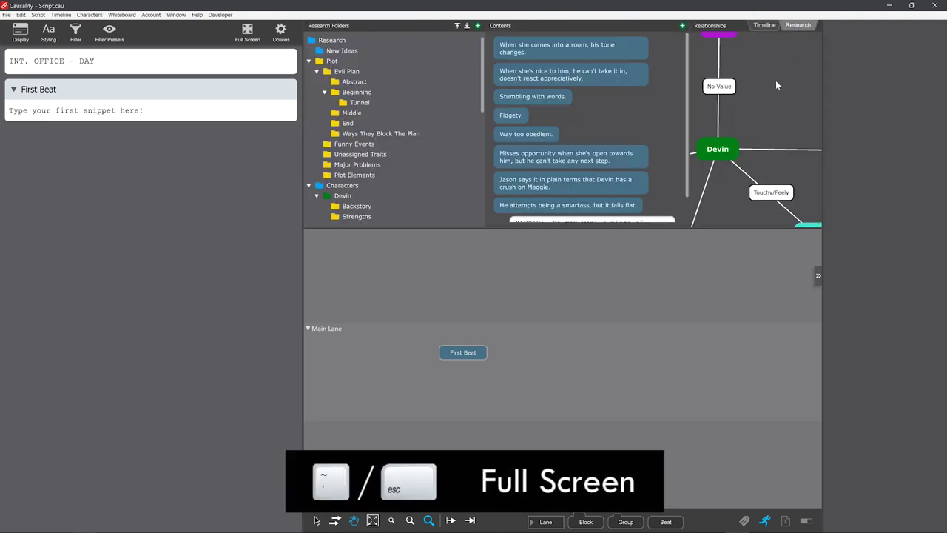
key(grave)
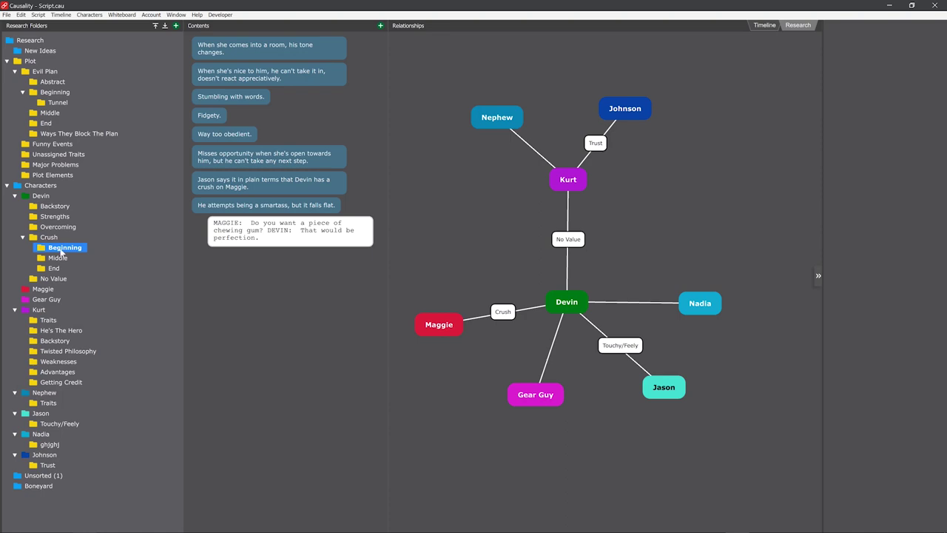
- Create a research folder named "Sense Of Humor" under the character Devin
click(41, 196)
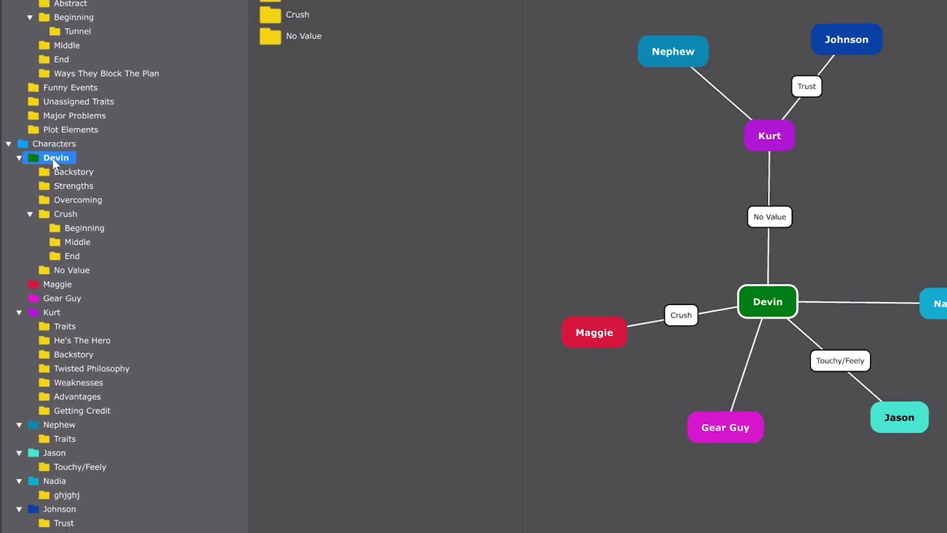
right_click(53, 162)
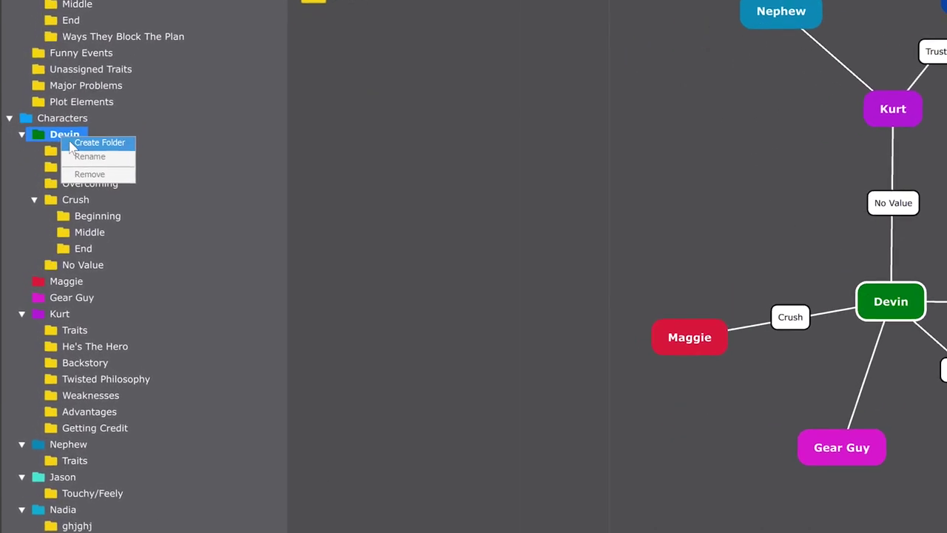
click(62, 168)
text(Sense Of Humor)
key(Return)
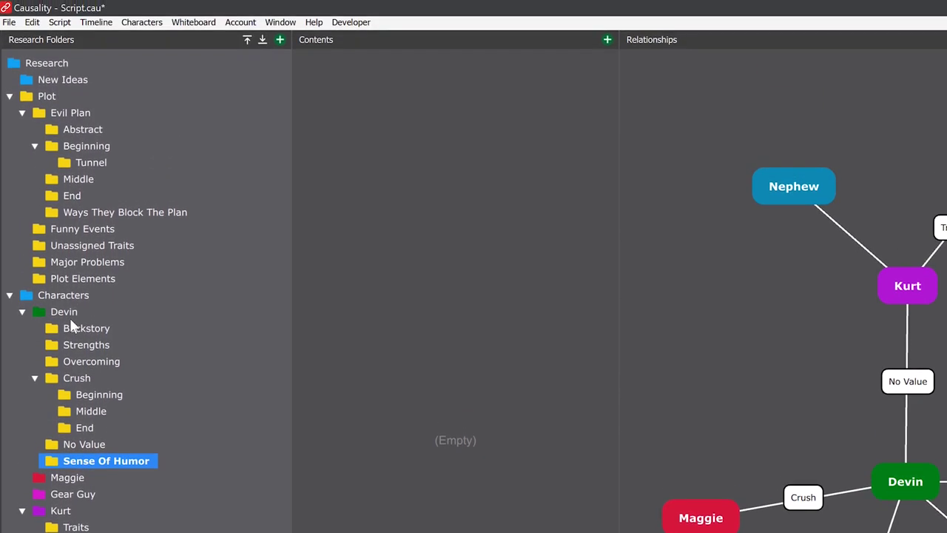
- Add a beat reading "He makes a cute remark" to the Sense Of Humor folder
double_click(454, 97)
text(He makes a cute remark)
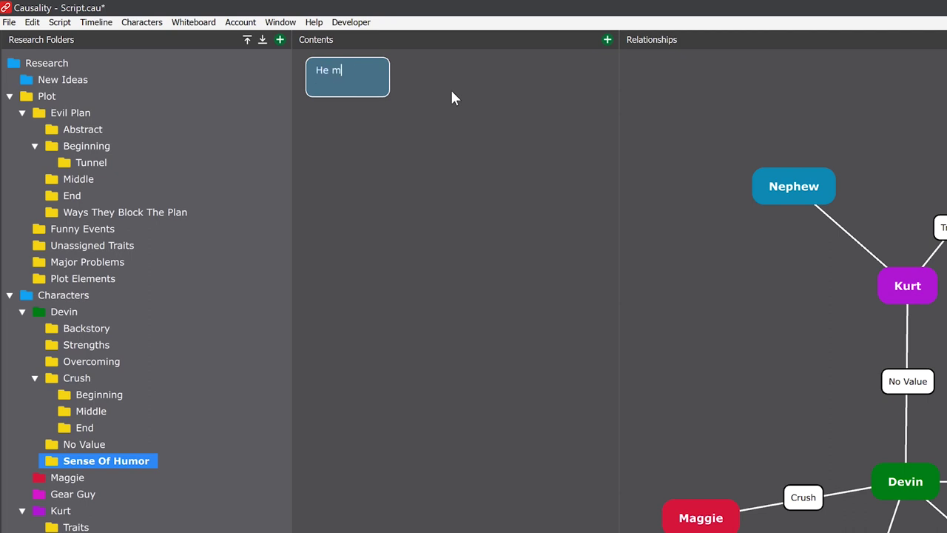
key(Return)
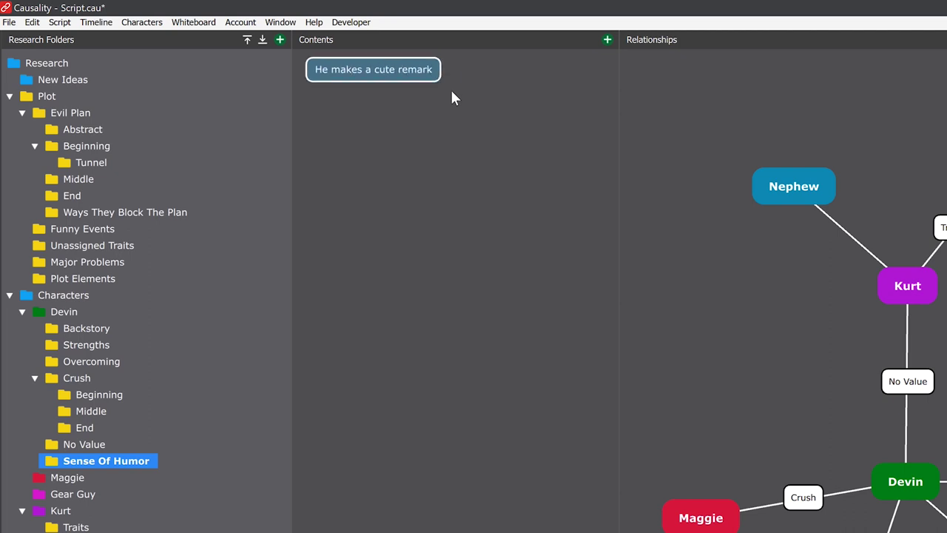
- Add a second story beat reading "He gives her a bracelet to symbolize when they dropped their pizza."
right_click(361, 104)
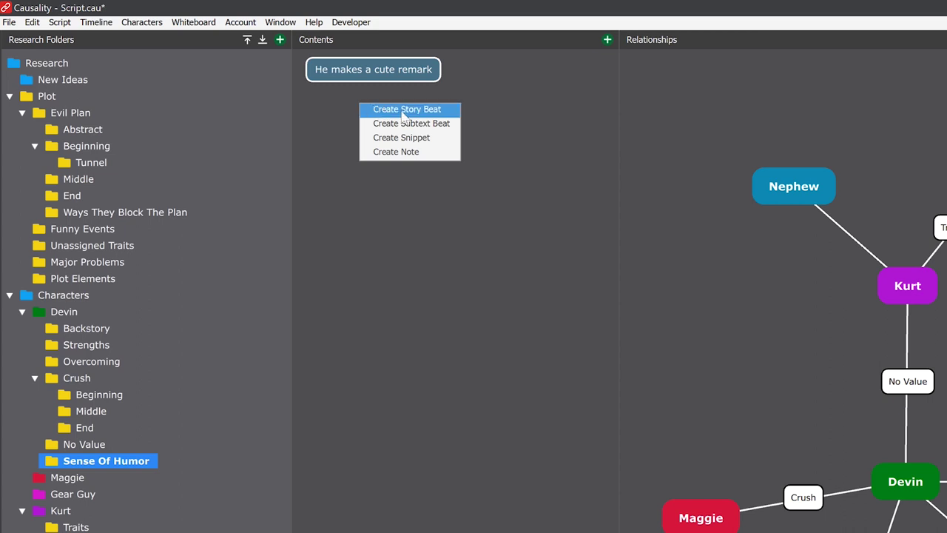
click(402, 113)
text(H)
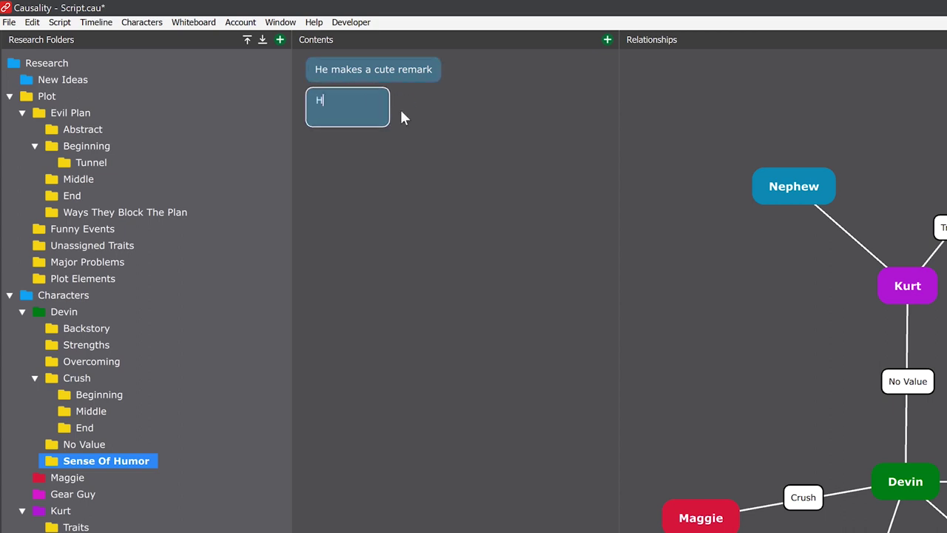
text(e gives her a bracelet to symbolize when they dropped their pizza.)
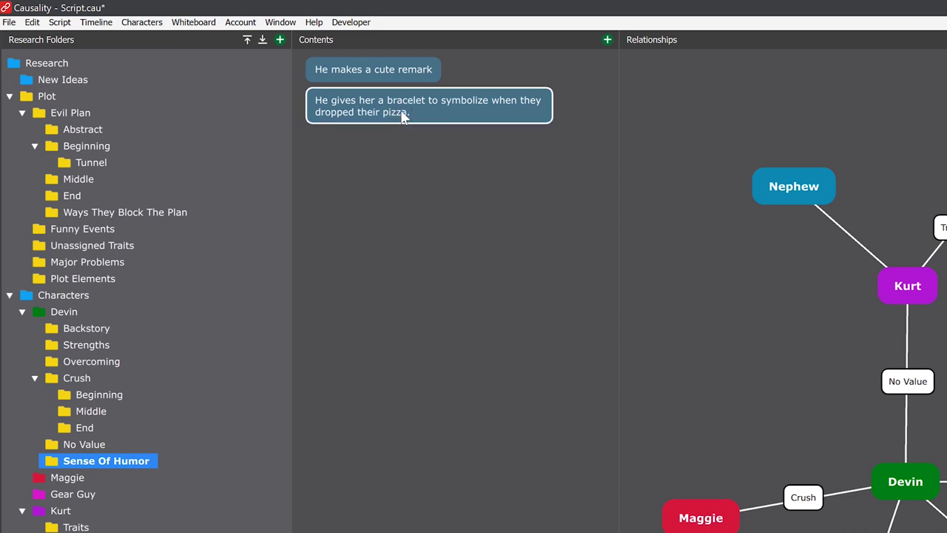
- Insert another beat below the bracelet beat reading "He tells her he can ride his bike really fast."
key(Return)
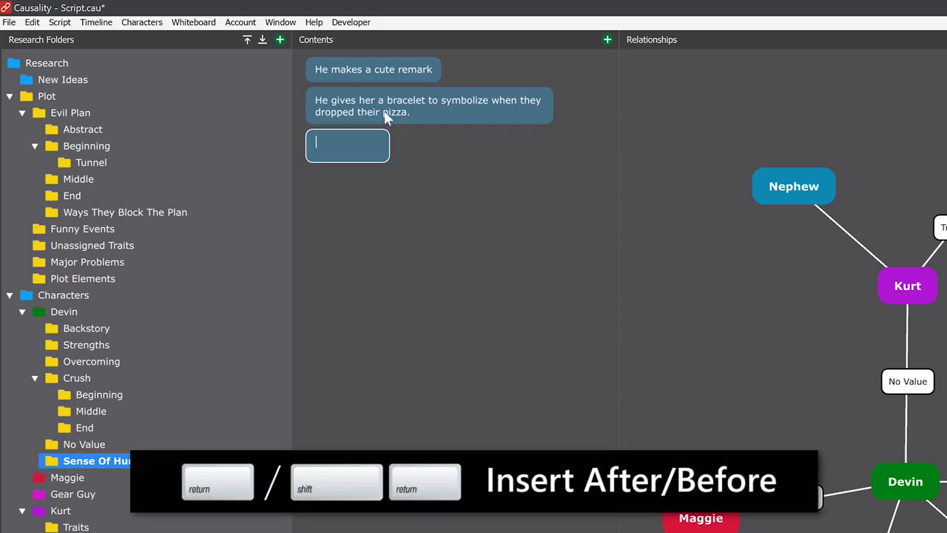
text(He tells her he can ride his bike really fa)
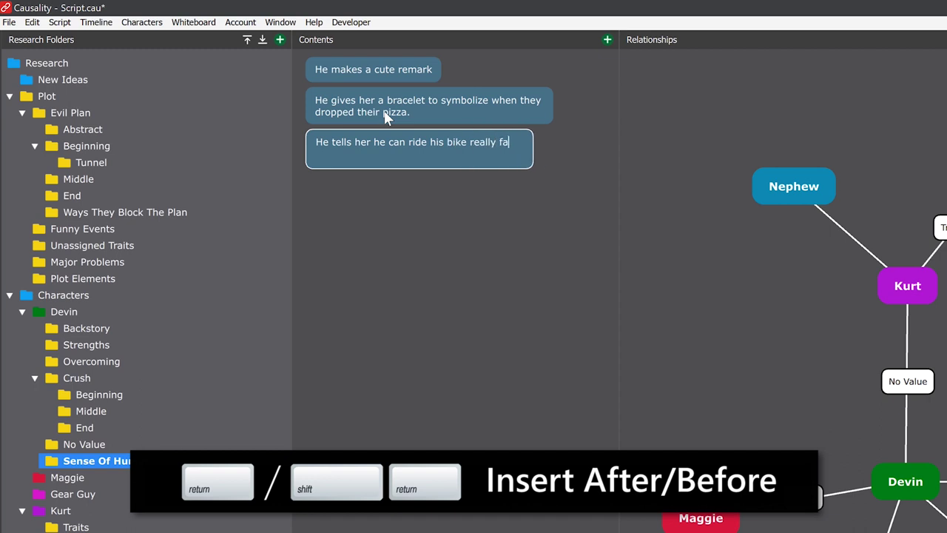
text(st.)
key(Return)
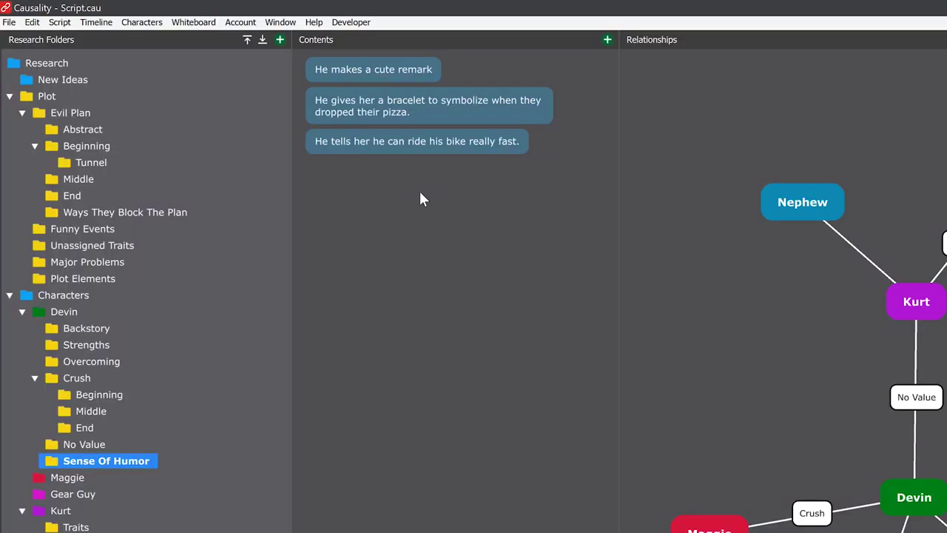
- Attach a new snippet to the bike beat with DEVIN saying "You might not know it just by looking at me, but I can ride my bike really fast."
right_click(379, 186)
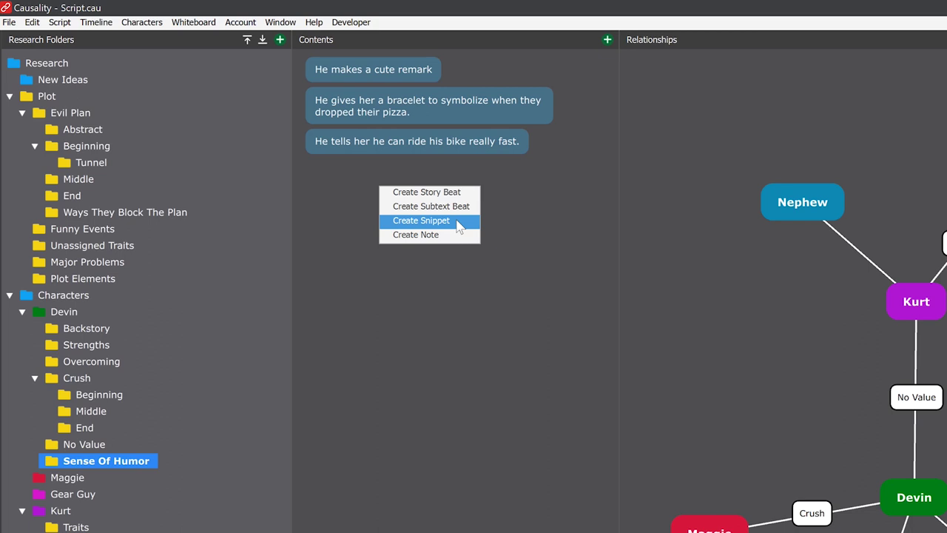
click(397, 299)
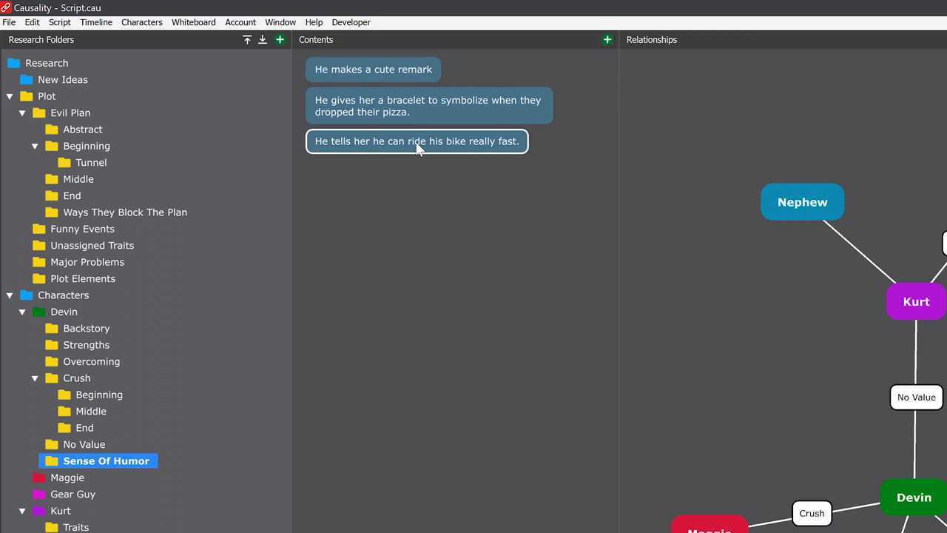
right_click(416, 147)
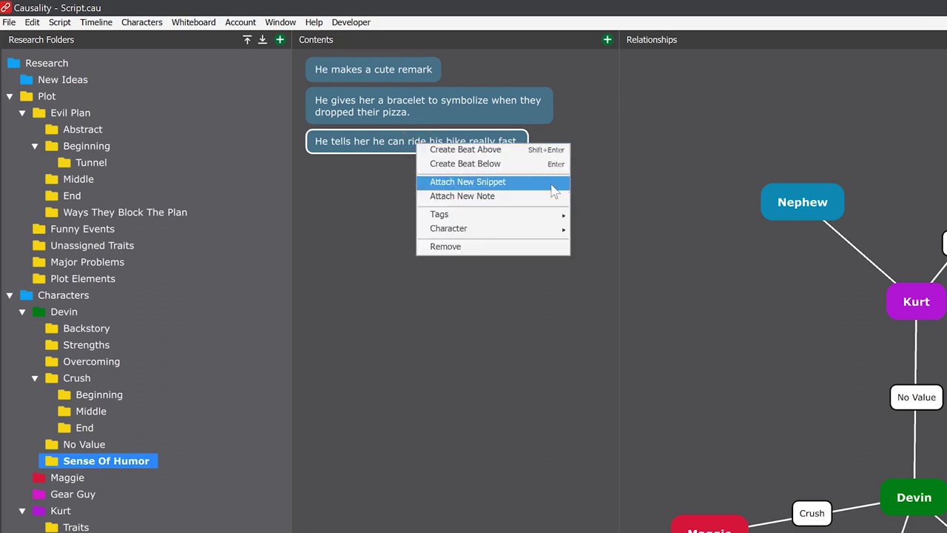
click(552, 185)
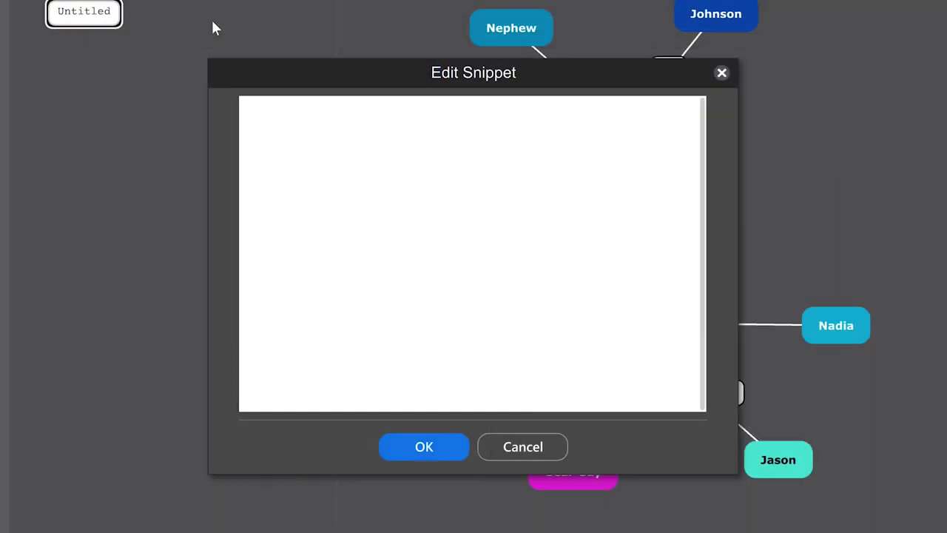
text(DEVIN)
key(Return)
text(You might not know )
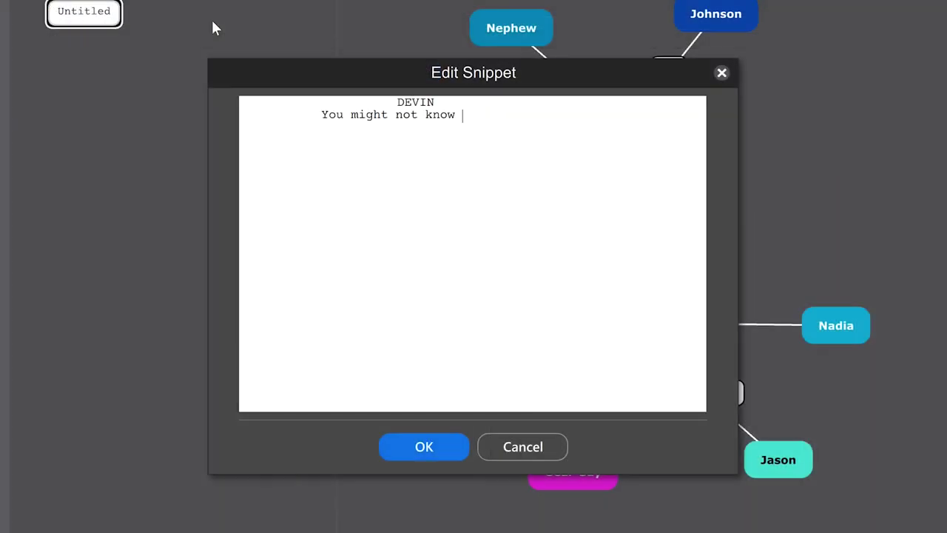
text(it just by looking at me, but I can ride my bike really fa)
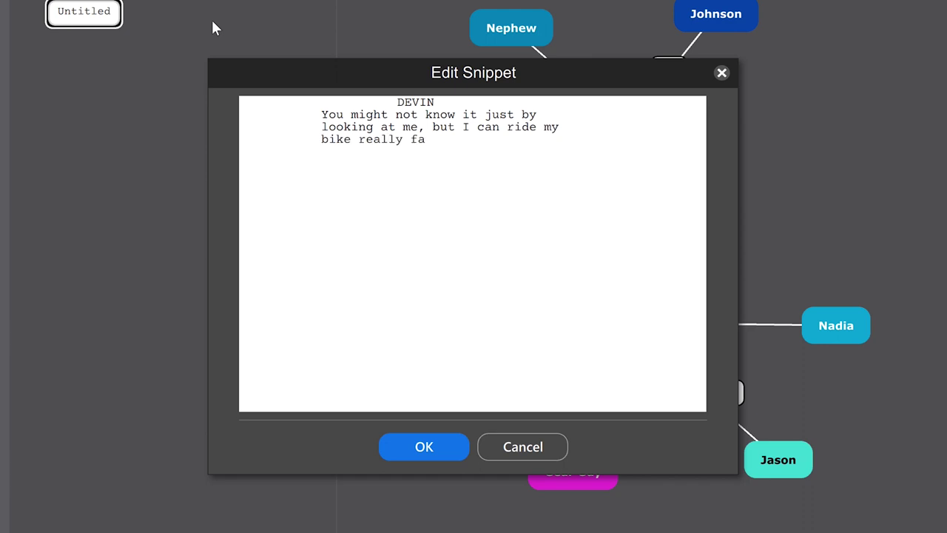
text(st.)
key(Return)
- Add MAGGIE's reply "You don't say!" with the parenthetical "(flirty)" to the snippet and save it
text(MAGGIE)
key(Return)
text((flirty))
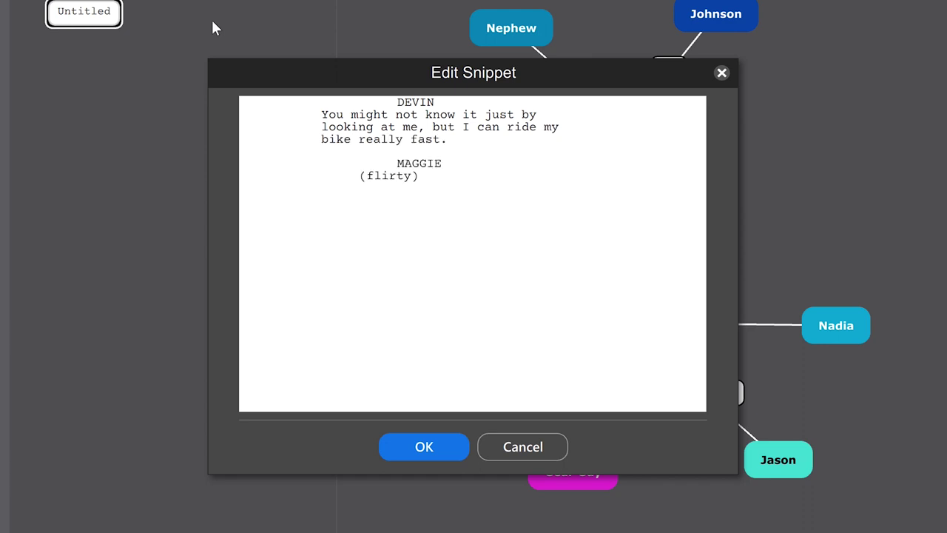
key(Return)
text(You don't say!)
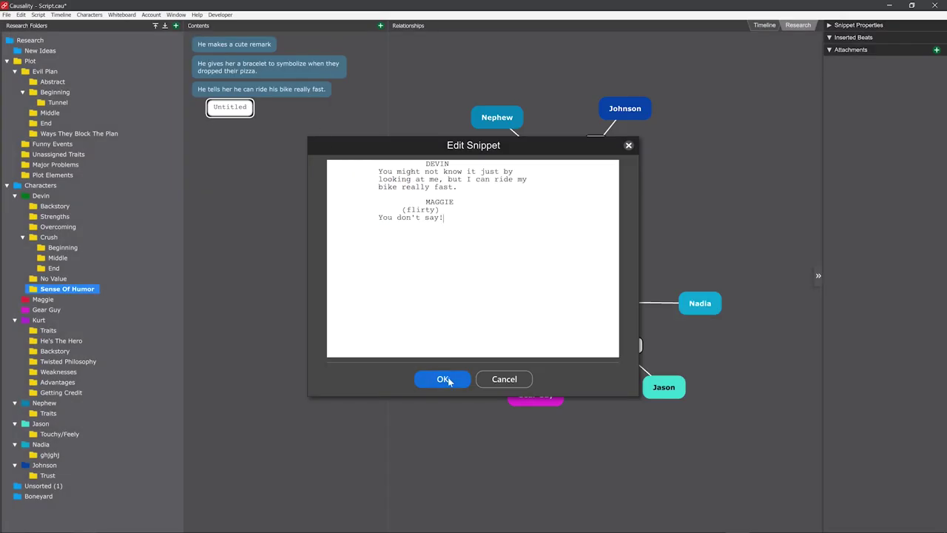
click(444, 378)
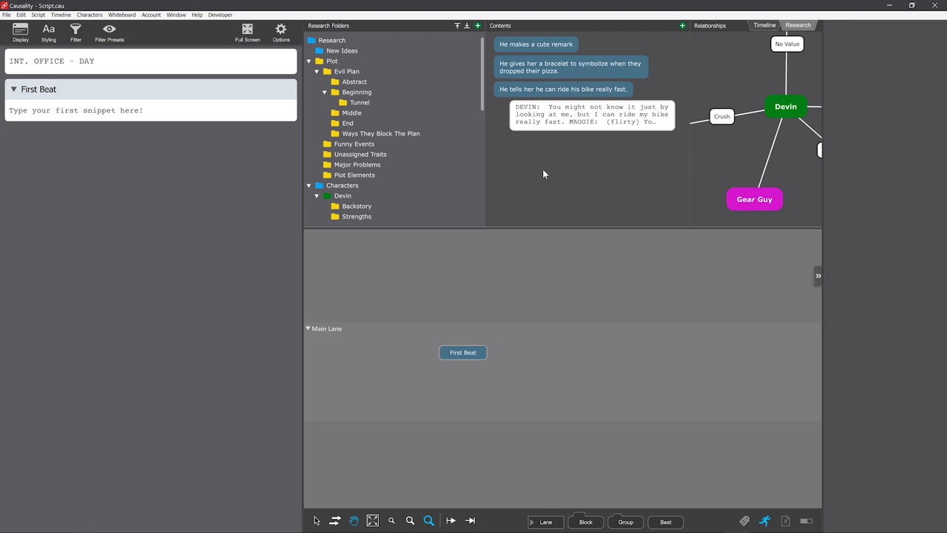
- Place the beat "He tells her he can ride his bike really fast." from the research contents into the Main Lane after First Beat
drag(540, 93, 580, 369)
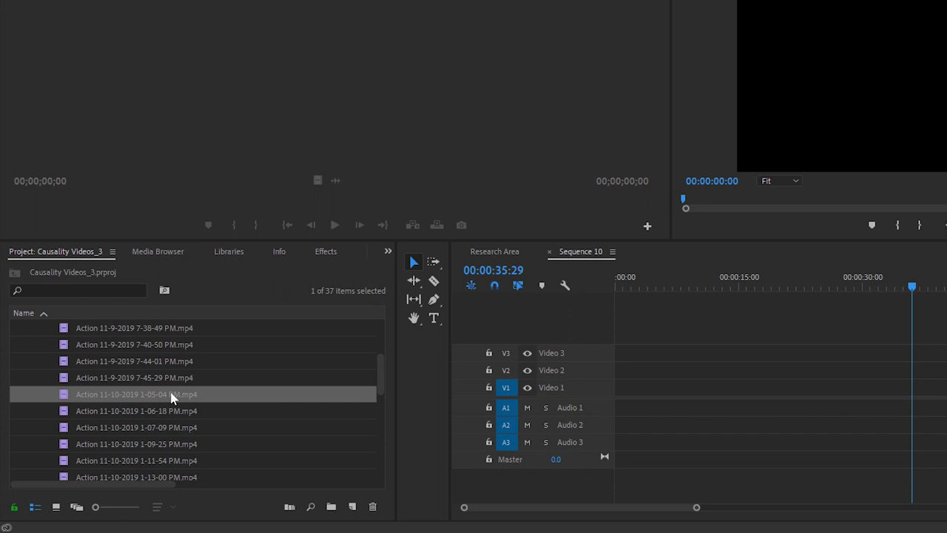
drag(64, 393, 632, 396)
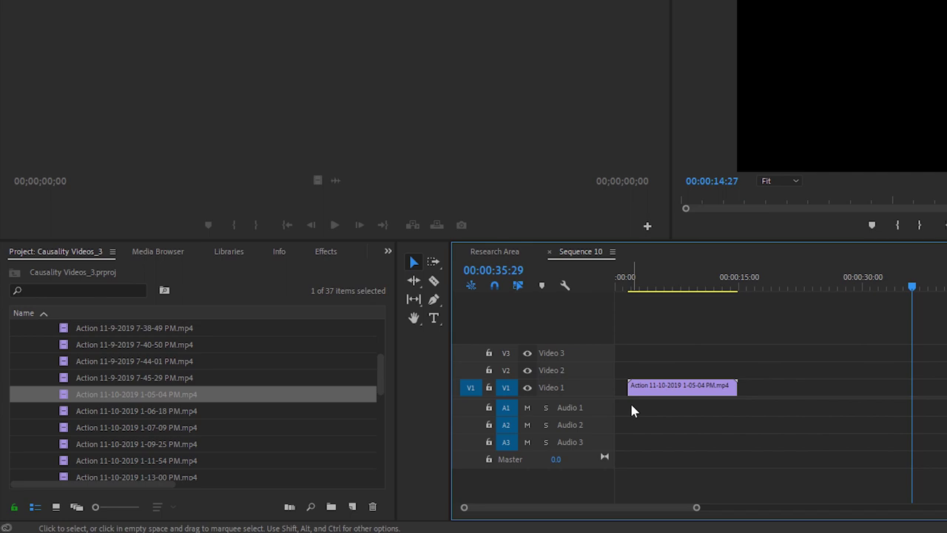
click(673, 387)
key(Delete)
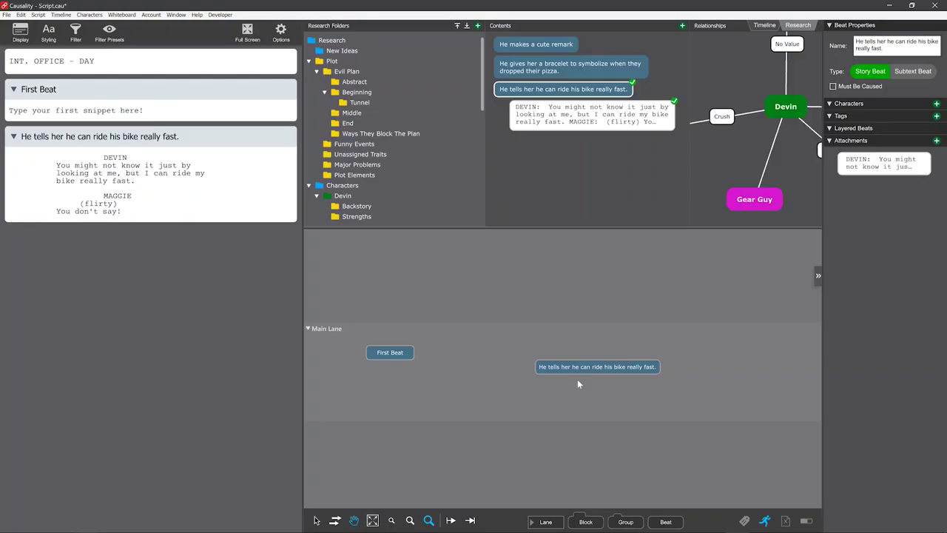
- In Causality, pull the bike beat and its snippet out of the Main Lane
key(Delete)
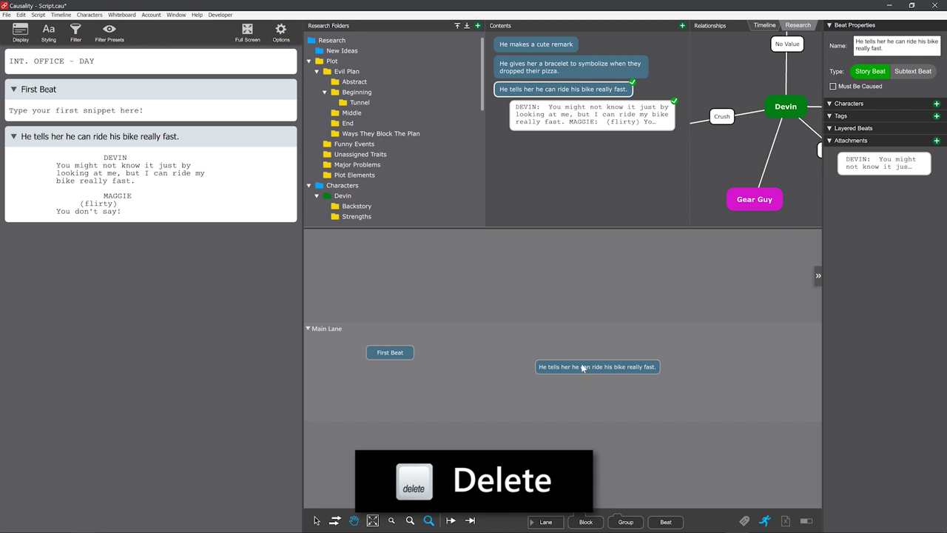
click(581, 368)
key(Delete)
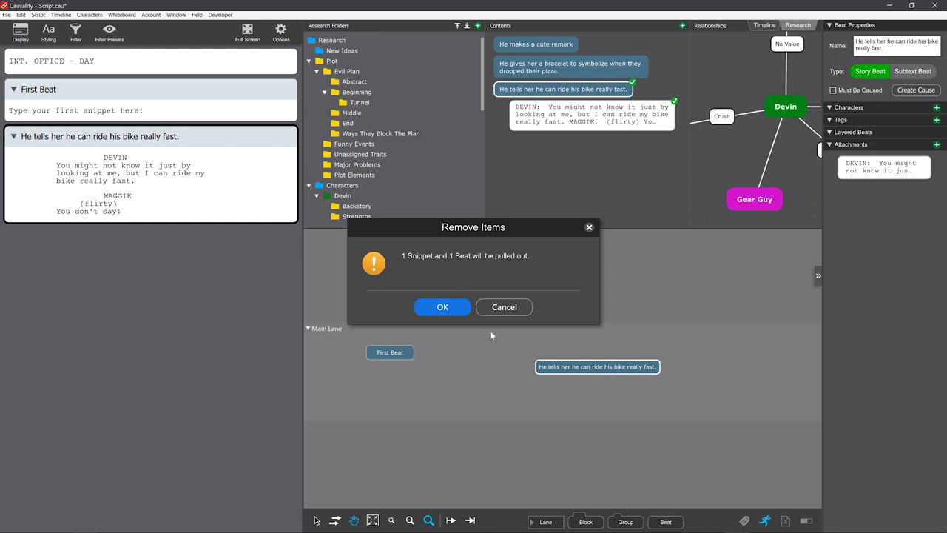
click(444, 307)
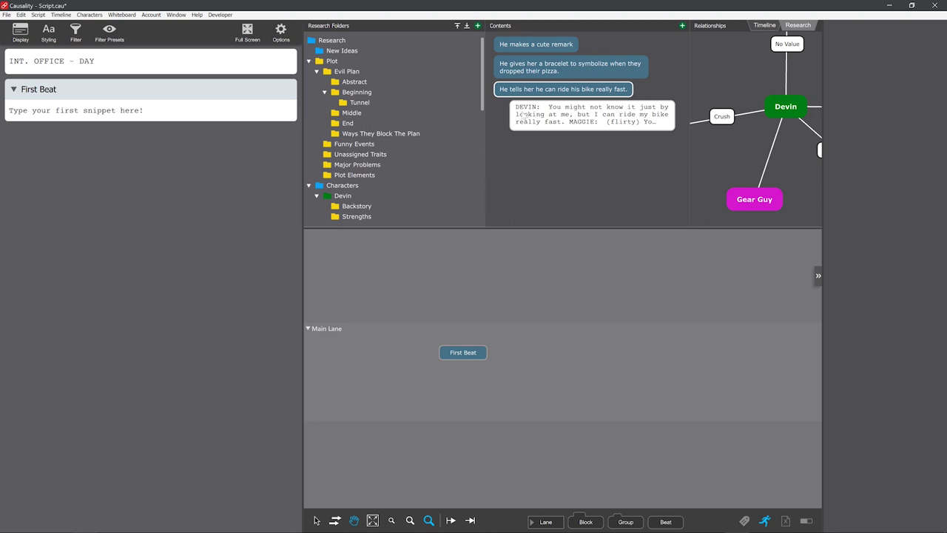
- Delete the bike beat and its attached snippet completely from the research contents
click(530, 90)
key(Delete)
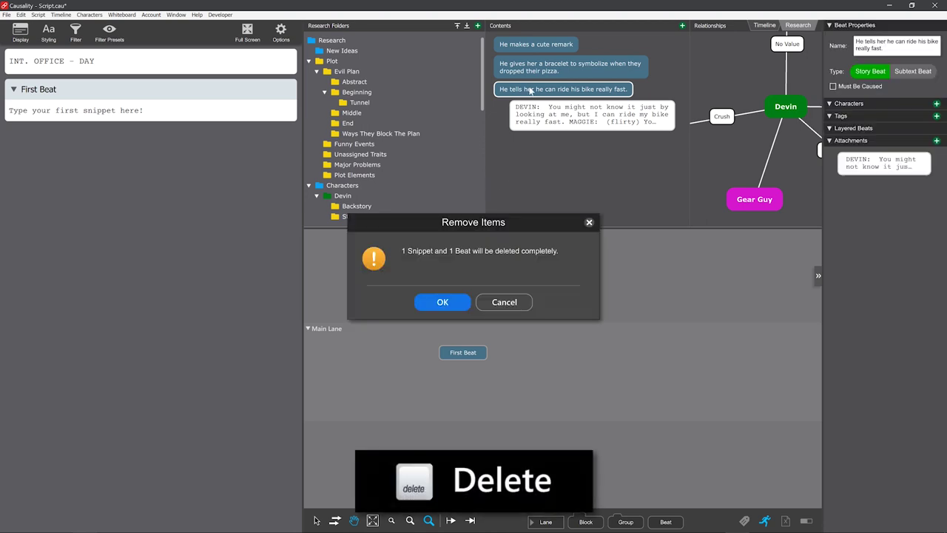
click(442, 301)
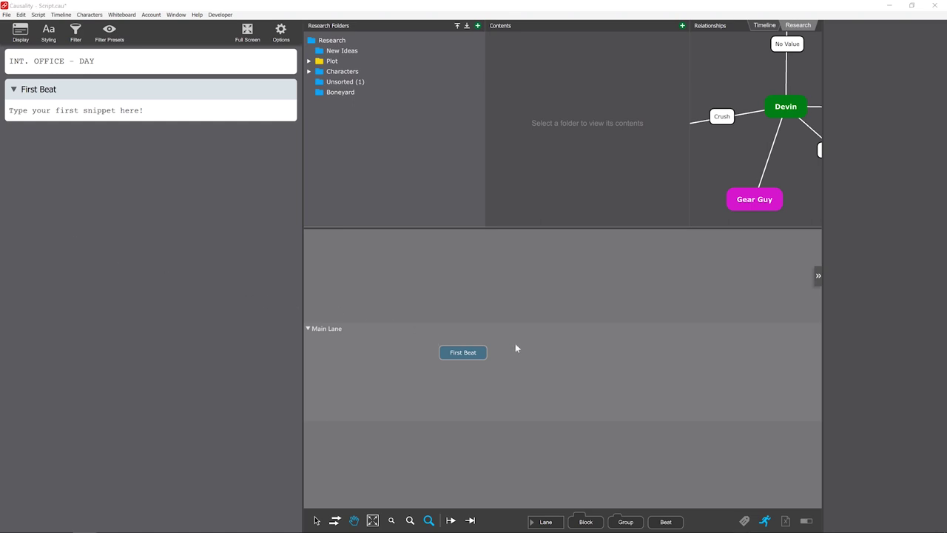
- Create a beat reading "They run through the tunnel." directly in the Main Lane, and open the Unsorted research folder
double_click(541, 348)
text(They run through the tunn)
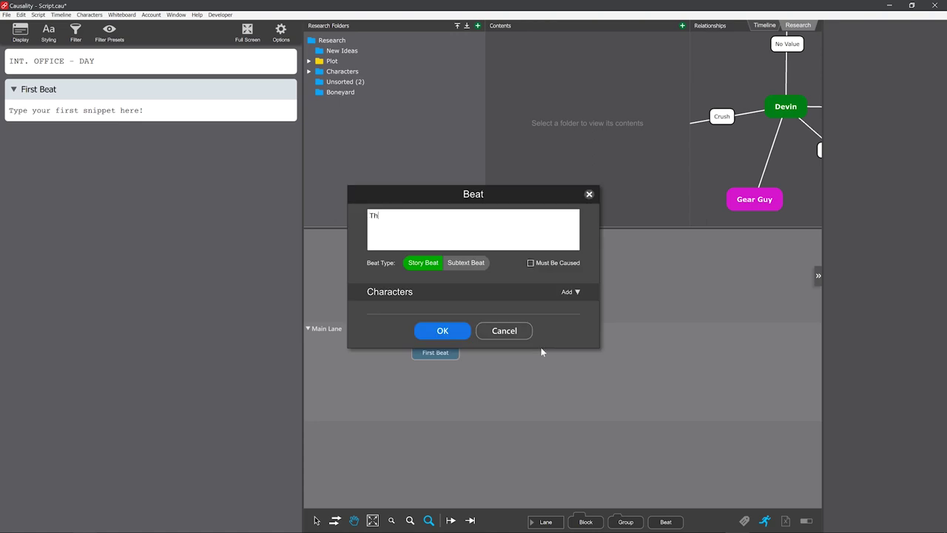
text(el.)
key(Return)
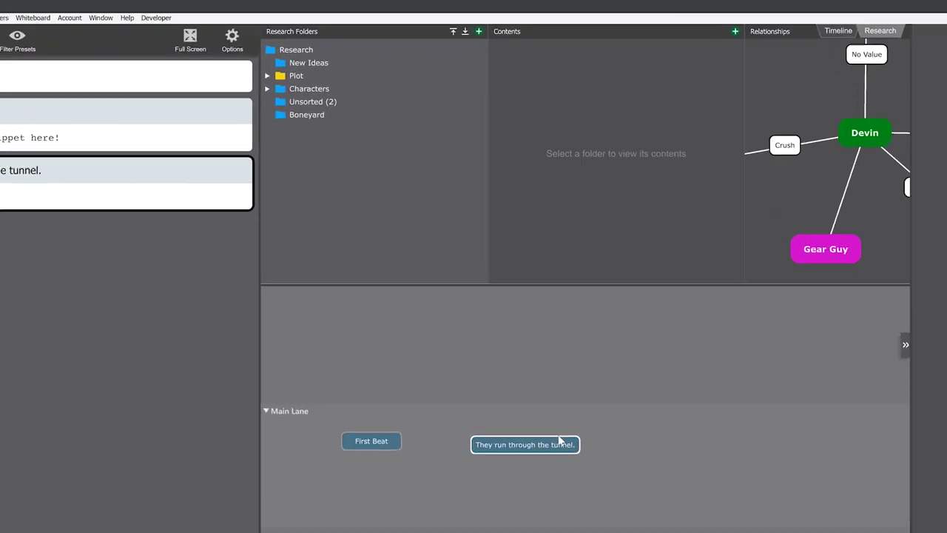
click(306, 106)
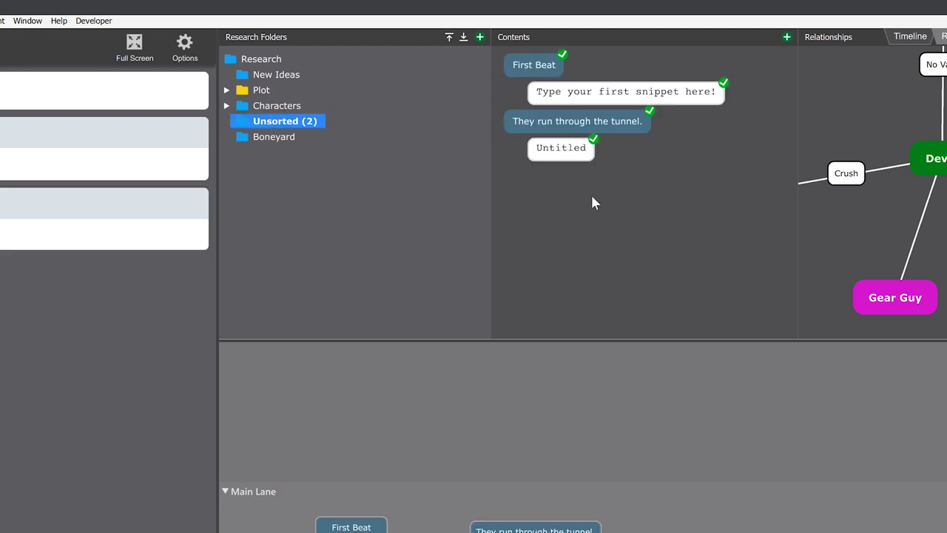
- Move the beat "They run through the tunnel." from Unsorted into Plot > Evil Plan > Beginning > Tunnel, and open that folder
click(227, 90)
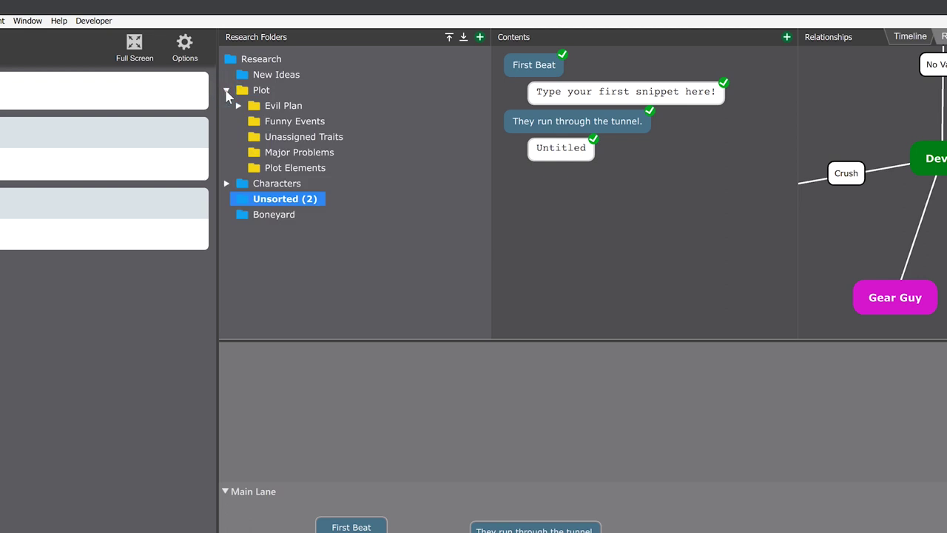
click(238, 106)
click(250, 137)
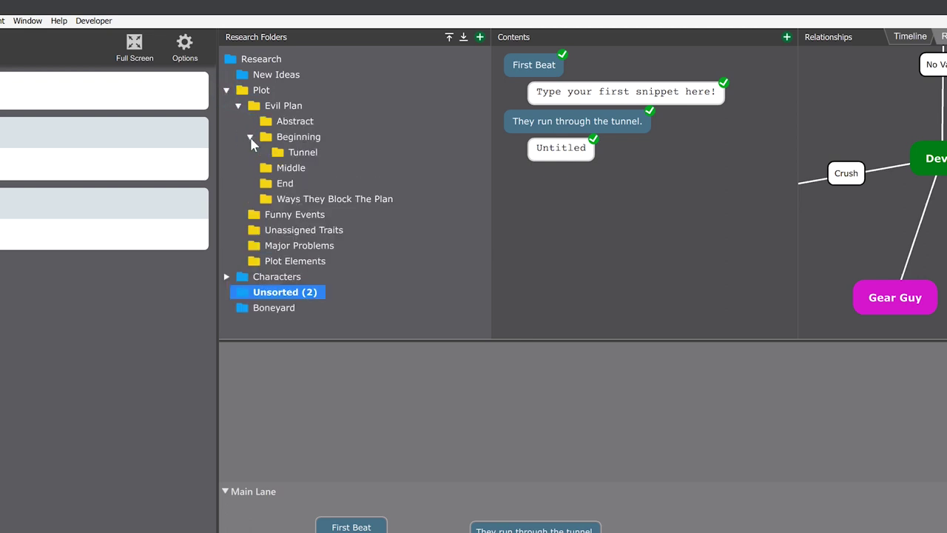
drag(575, 123, 314, 159)
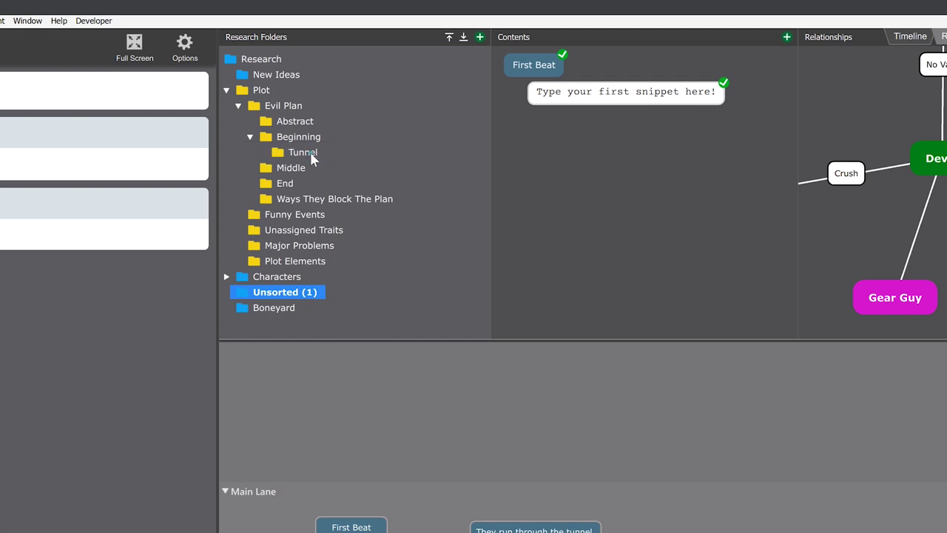
click(311, 154)
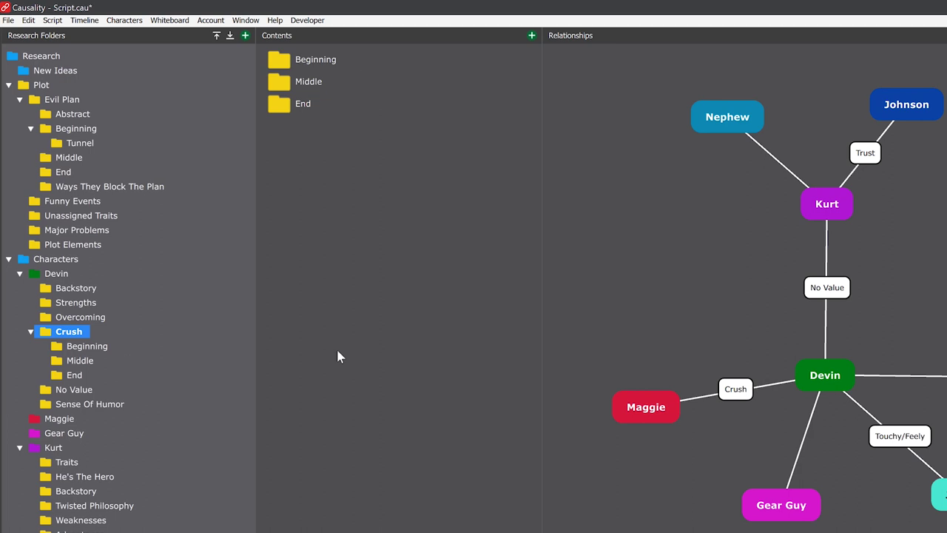
- Examine the beats in the Beginning, Middle and End folders of Devin's Crush, and return to the Crush folder
double_click(282, 65)
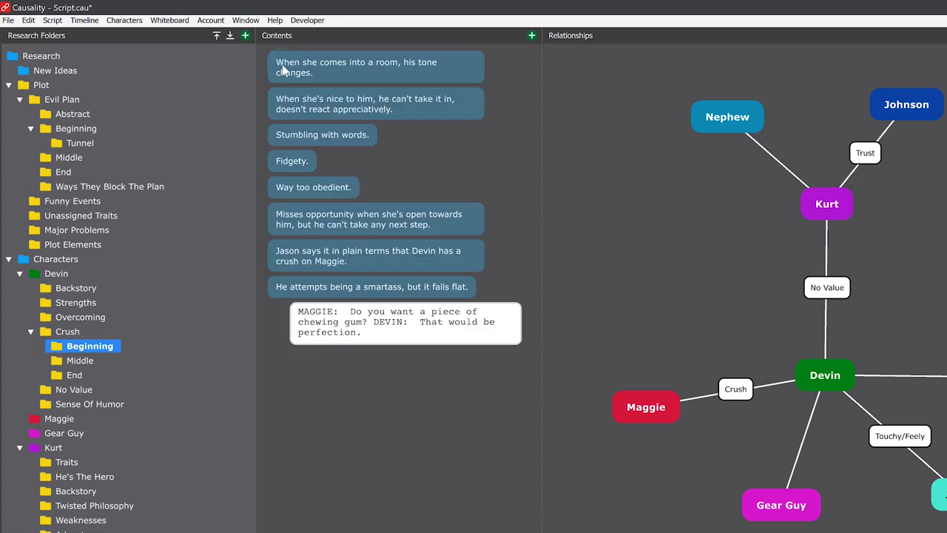
click(81, 364)
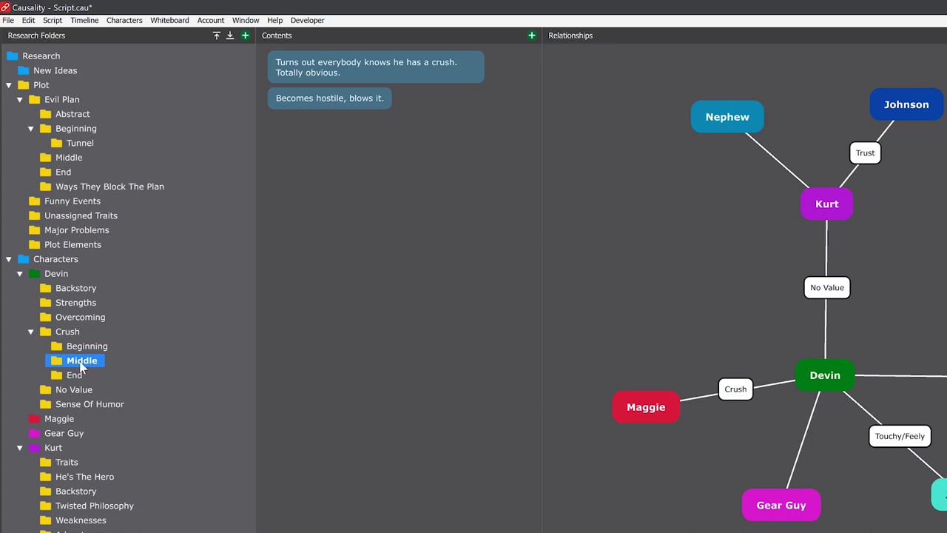
click(74, 377)
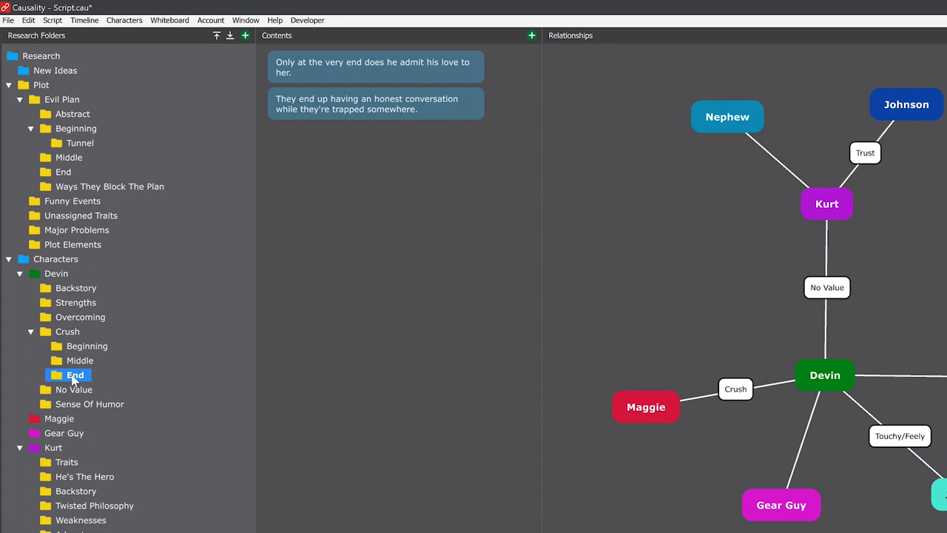
key(Left)
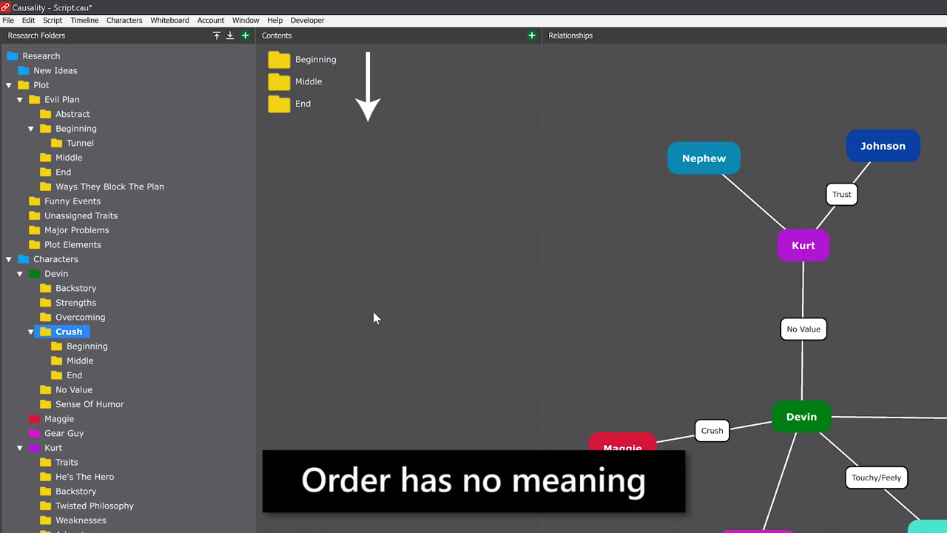
- Reorder the Crush folder's Beginning subfolder below End, and inside it place the "When she's nice to him" beat after "Misses opportunity"
click(281, 64)
drag(280, 65, 281, 122)
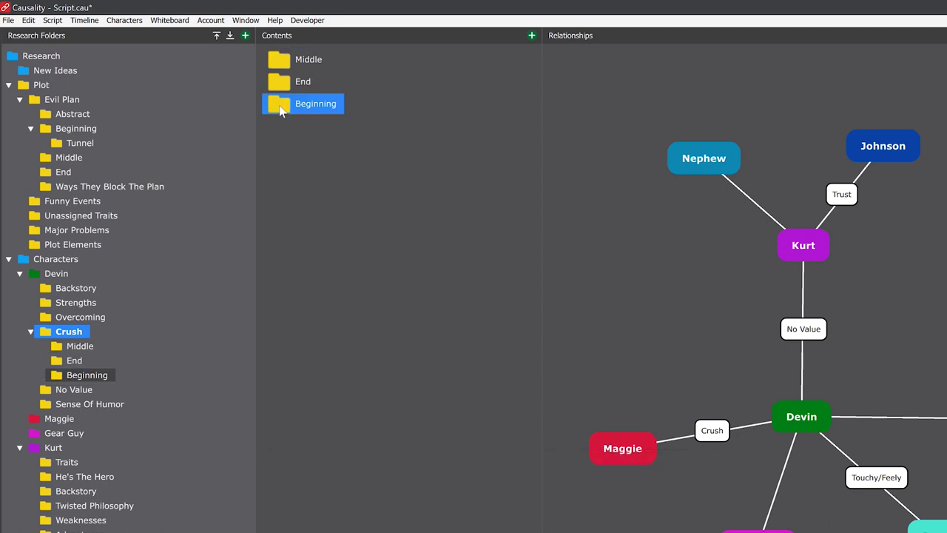
double_click(282, 107)
drag(306, 110, 307, 256)
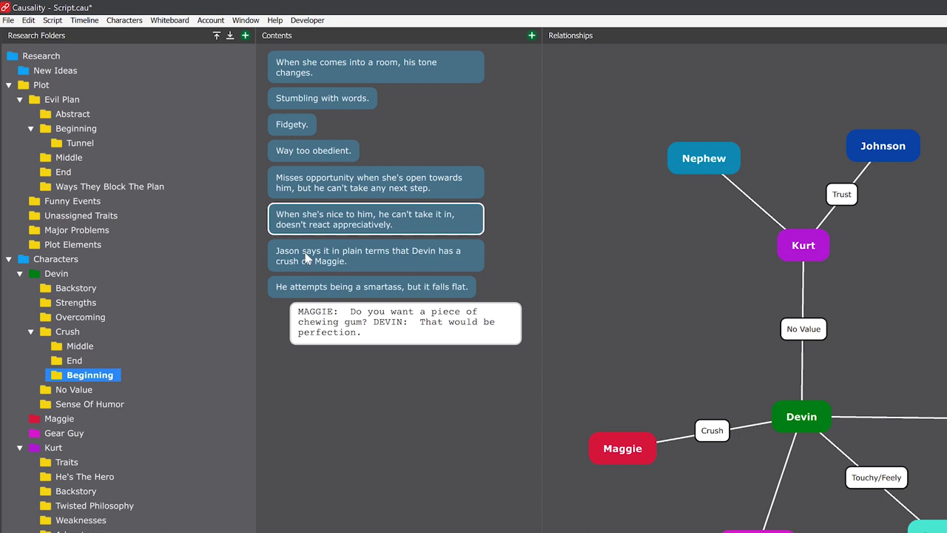
- Open Kurt's character folder and examine the beats in his Twisted Philosophy and He's The Hero folders
click(58, 449)
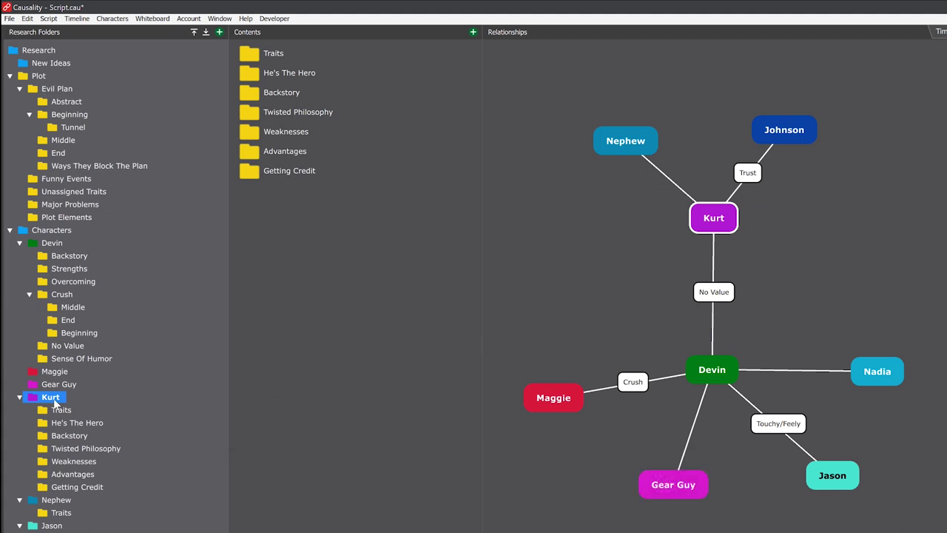
click(79, 449)
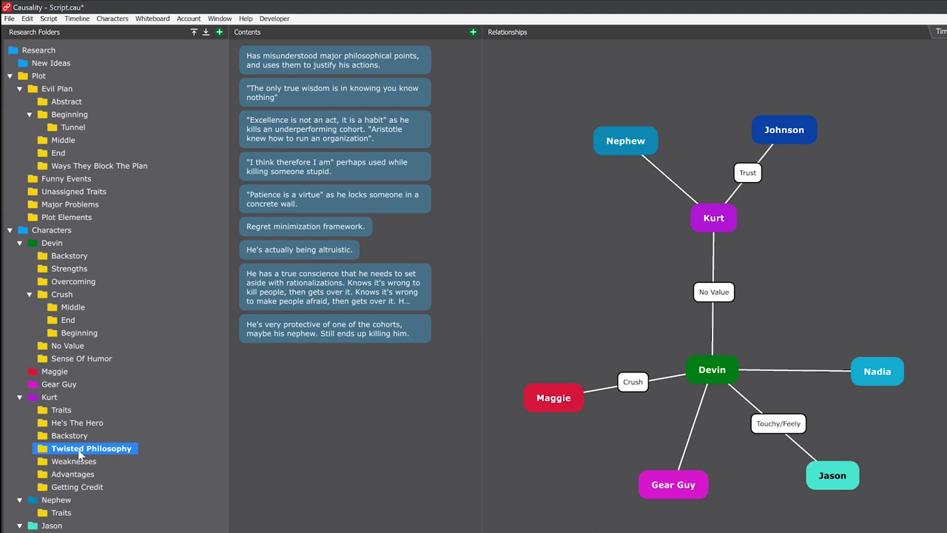
click(75, 424)
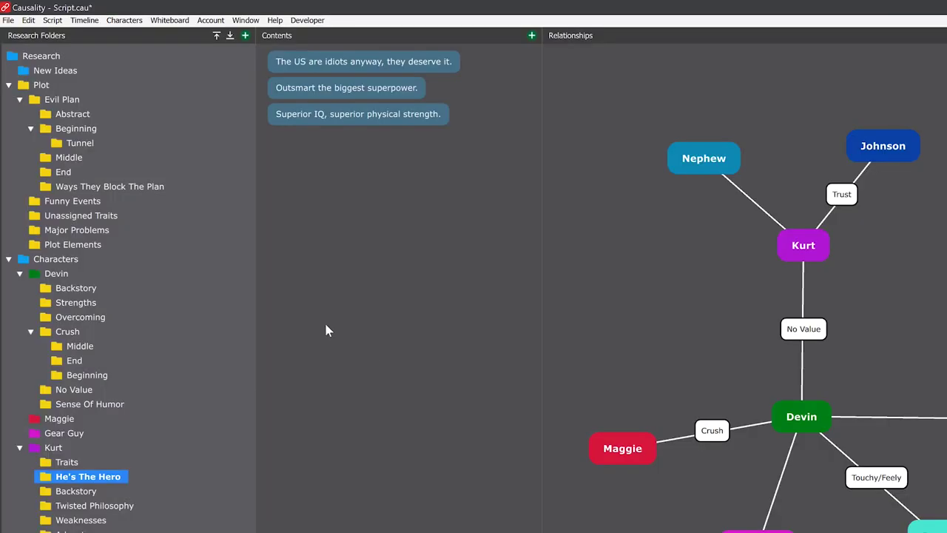
- Examine the beats in the Funny Events, Tunnel and Unassigned Traits plot folders and in Devin's Backstory folder
click(73, 203)
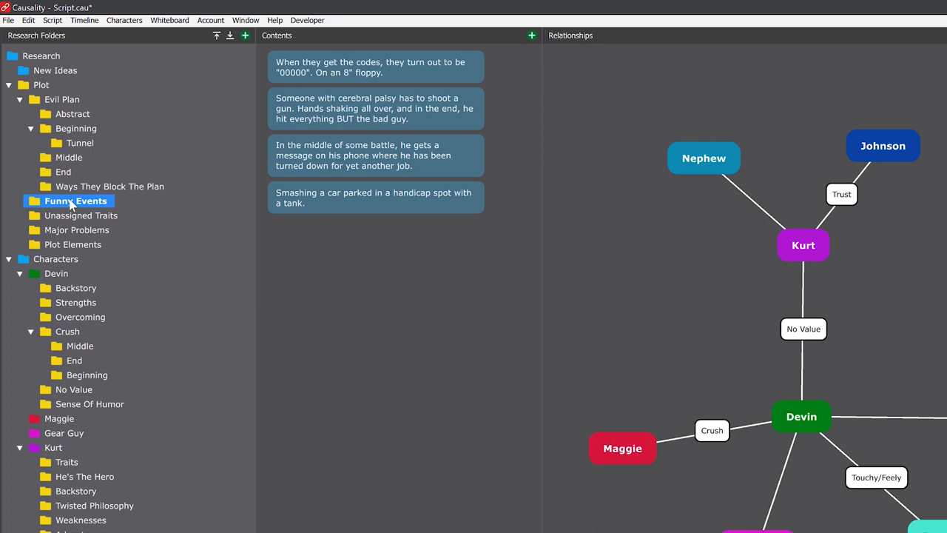
click(76, 145)
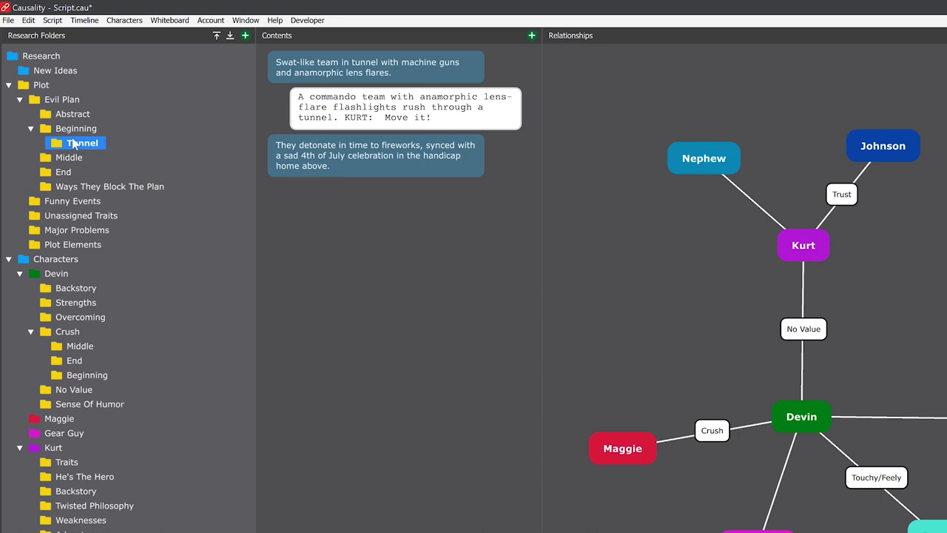
click(65, 216)
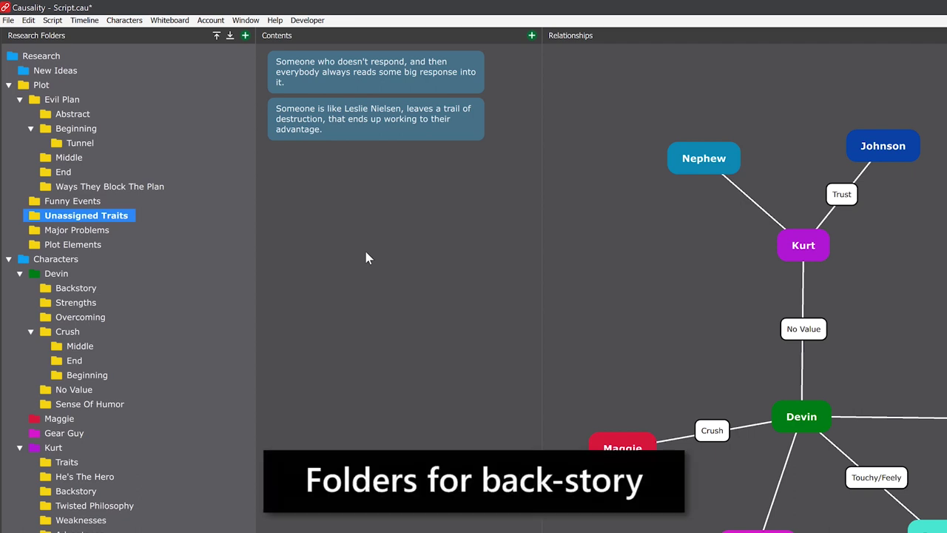
click(74, 289)
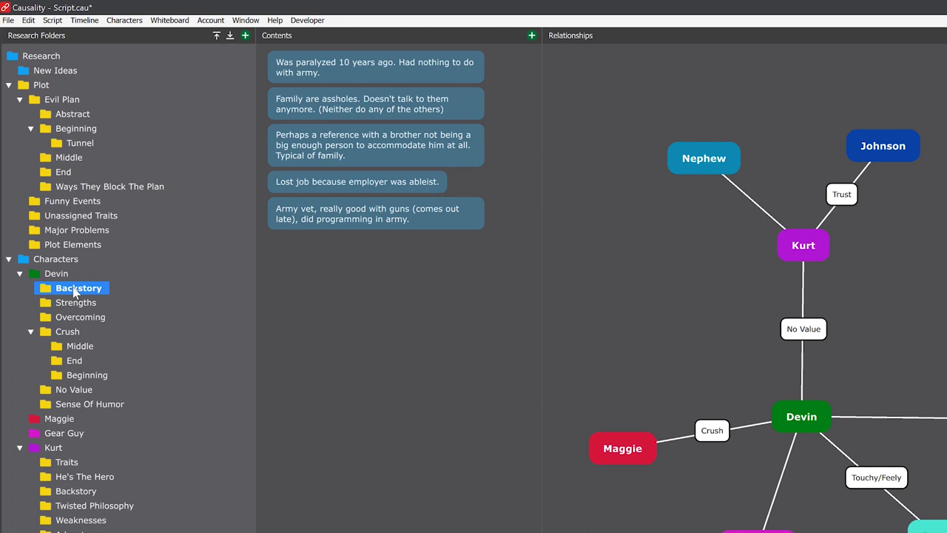
- In the Beginning folder of Devin's Crush, inspect the "When she comes into a room" beat and the "He attempts being a smartass" beat
click(76, 348)
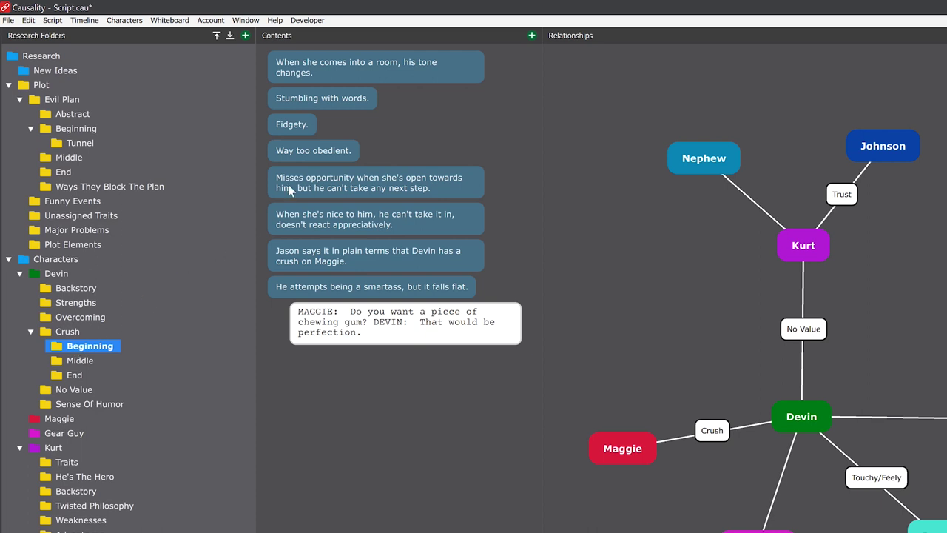
click(384, 77)
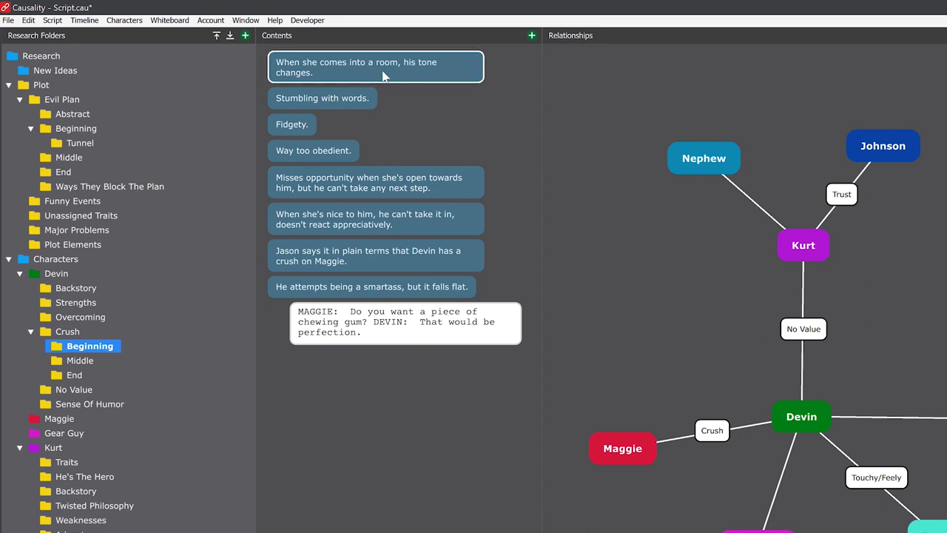
click(352, 292)
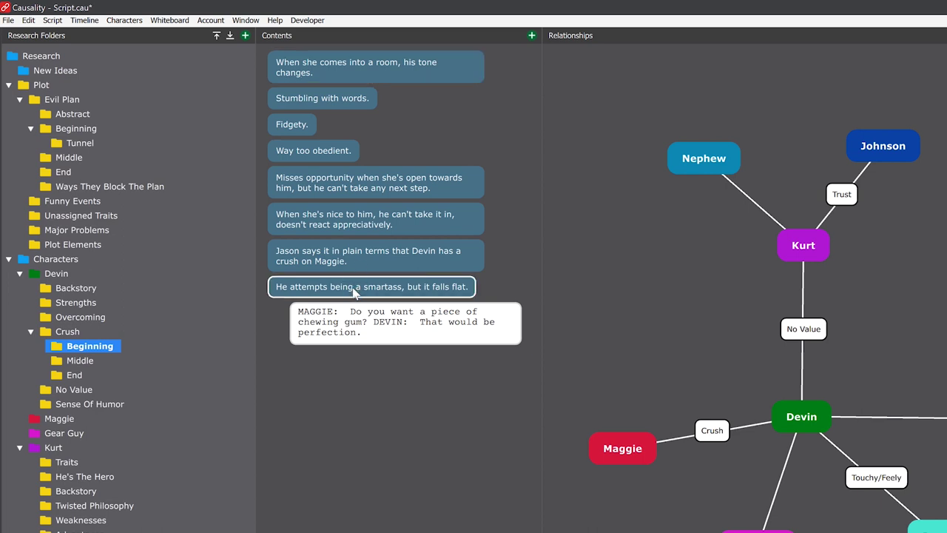